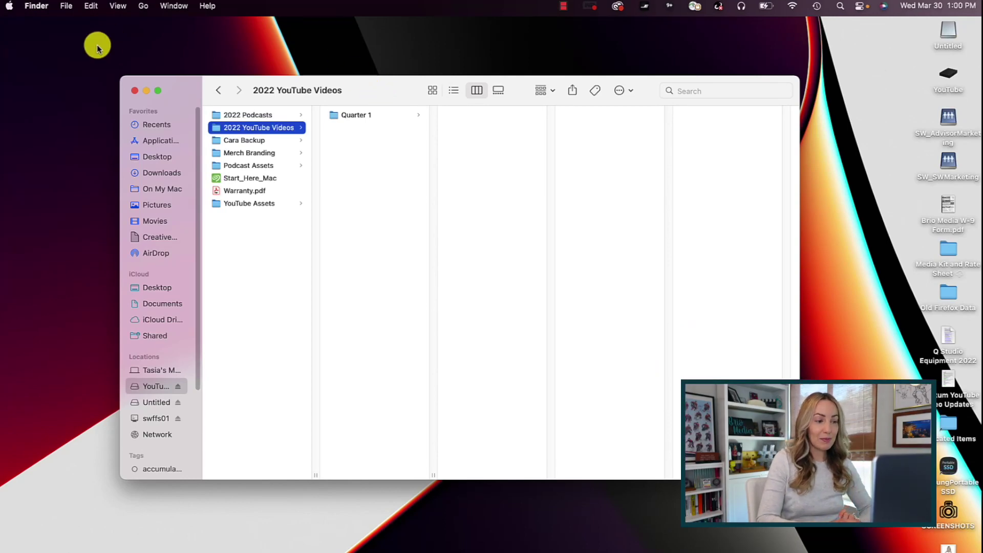
Show the path bar and status bar, then open the Quarter 1 folder.
left_click(118, 7)
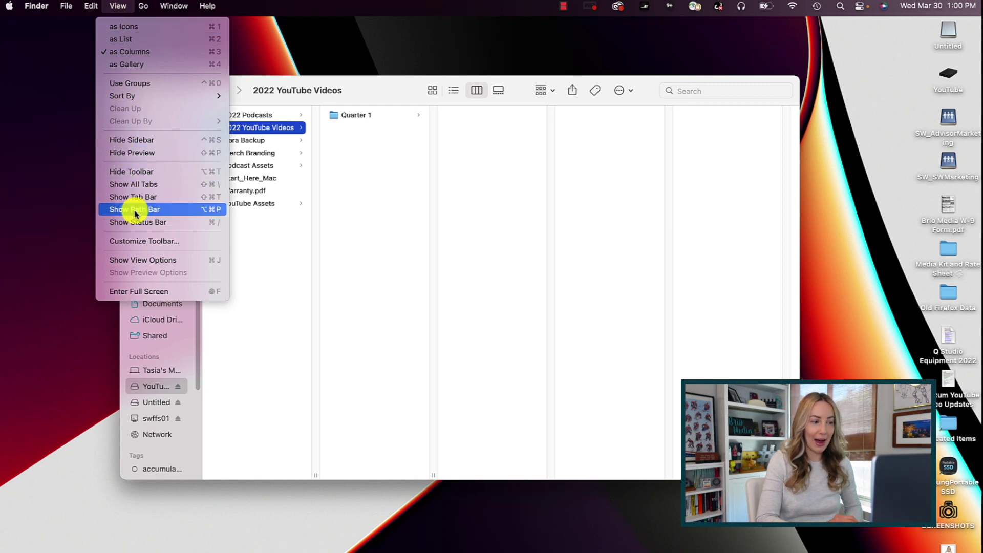
left_click(136, 214)
left_click(118, 7)
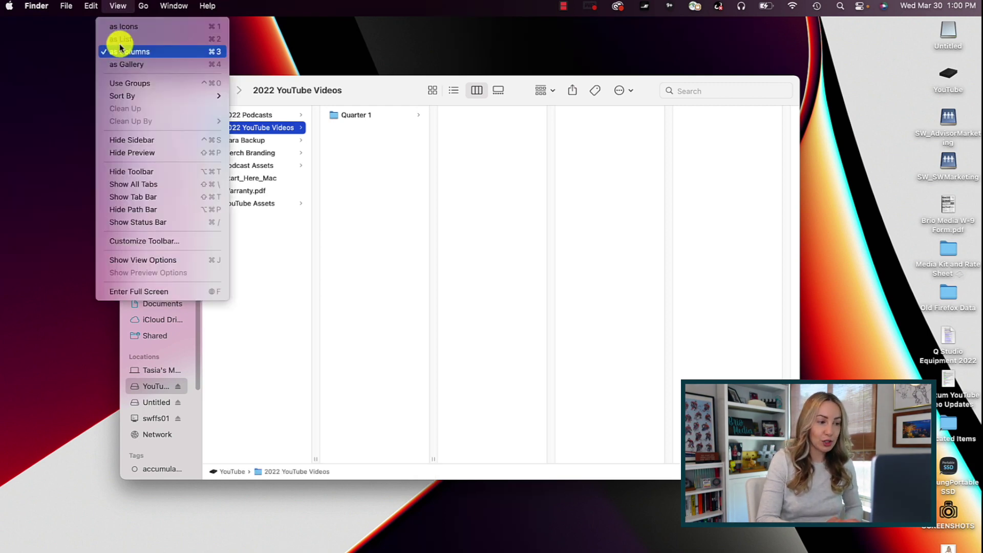
left_click(144, 223)
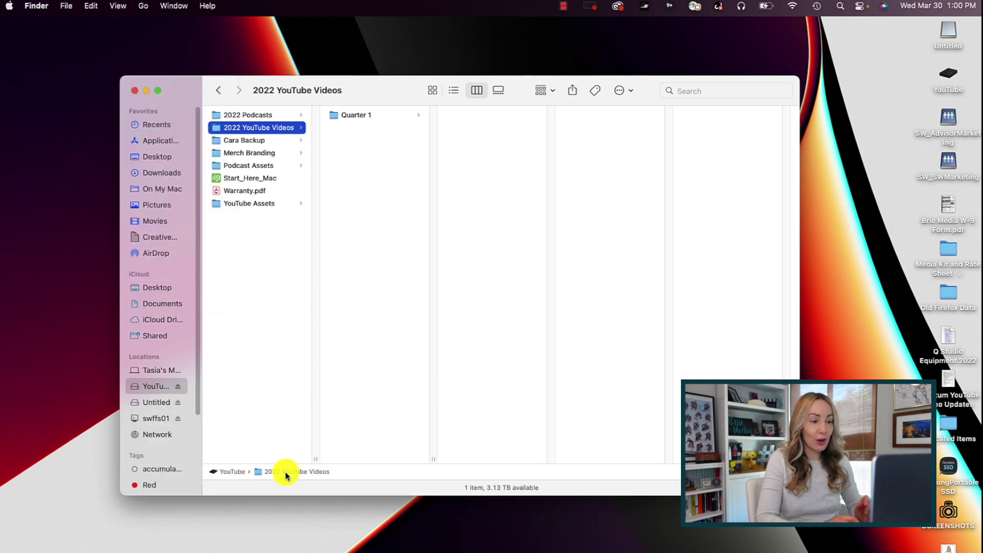
left_click(365, 118)
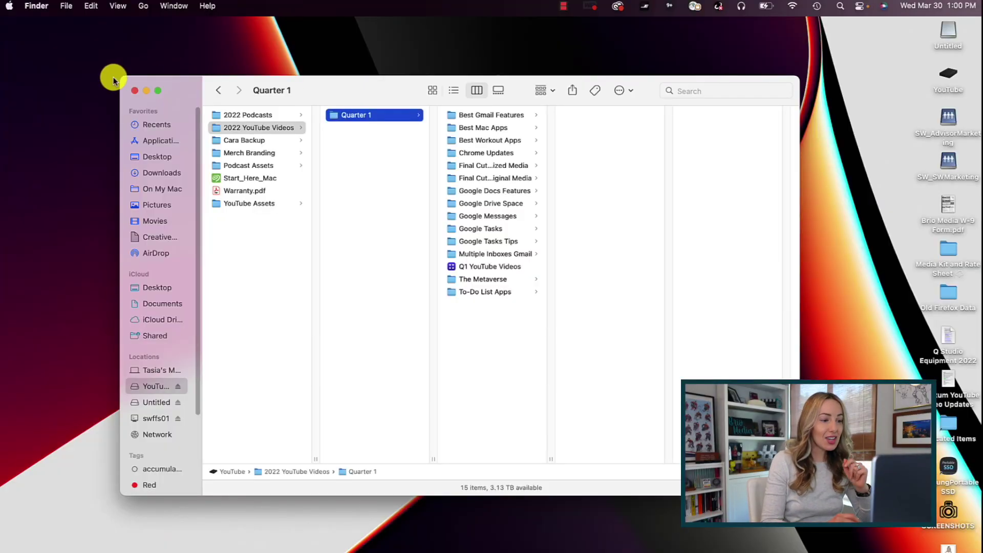
Set Finder's search scope to Search the Current Folder, then search for 'best'.
left_click(37, 7)
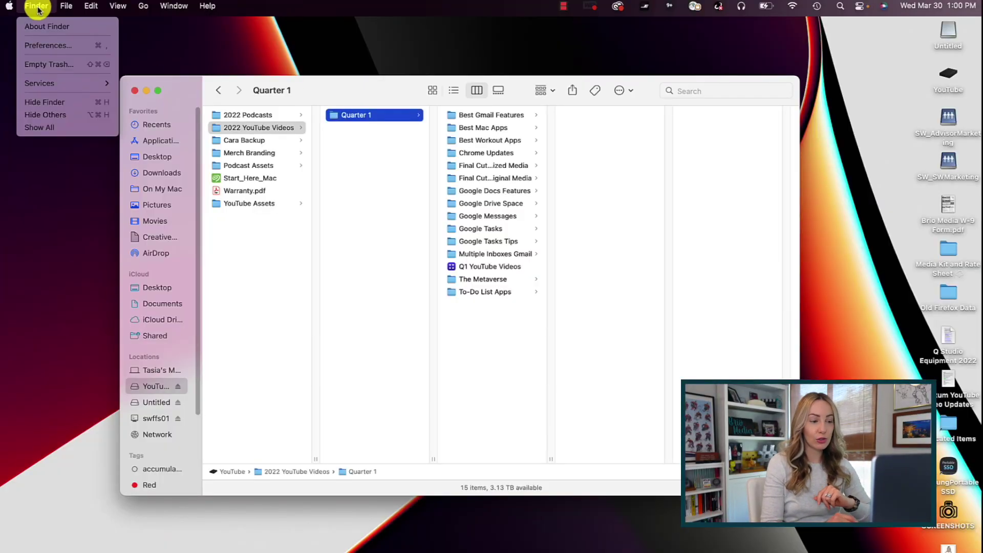
left_click(66, 48)
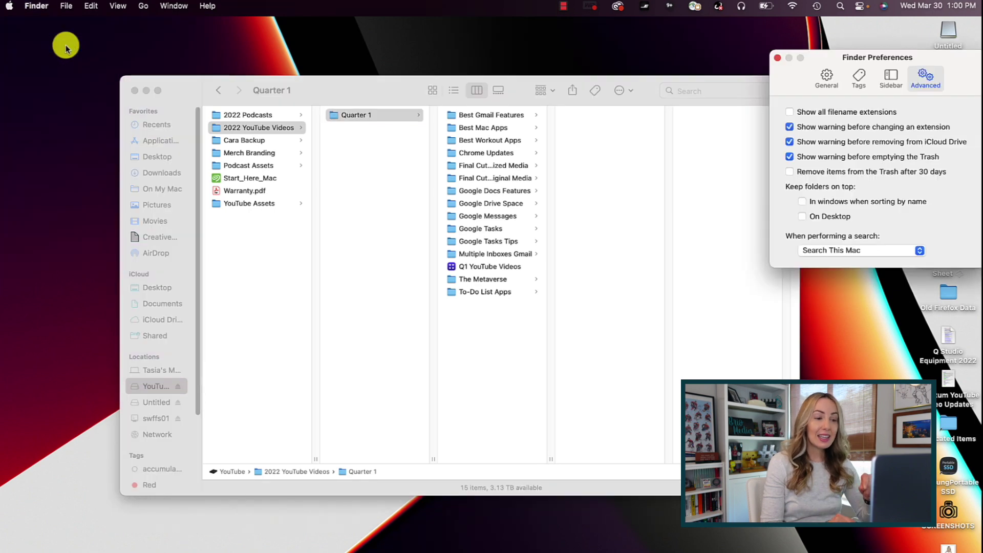
left_click_drag(786, 60, 481, 53)
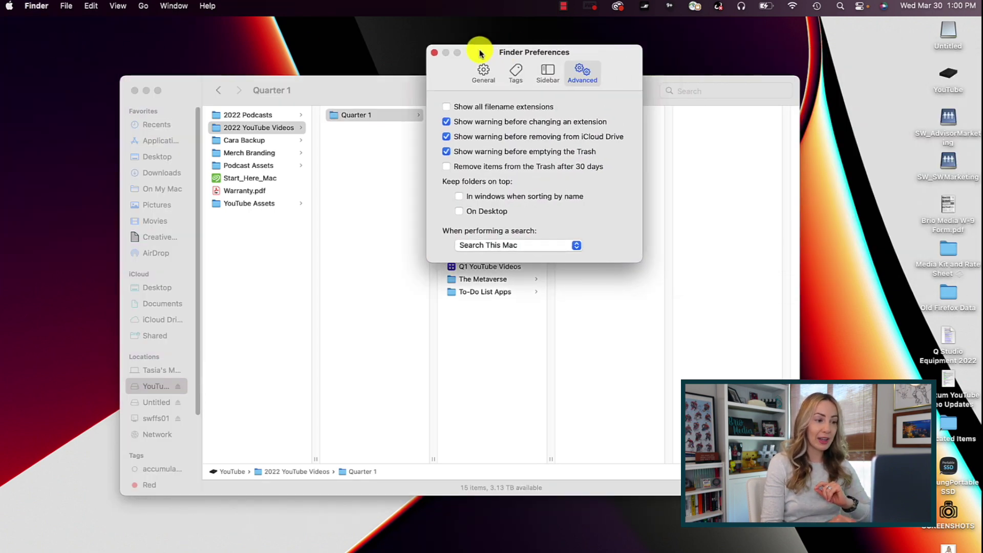
left_click(538, 248)
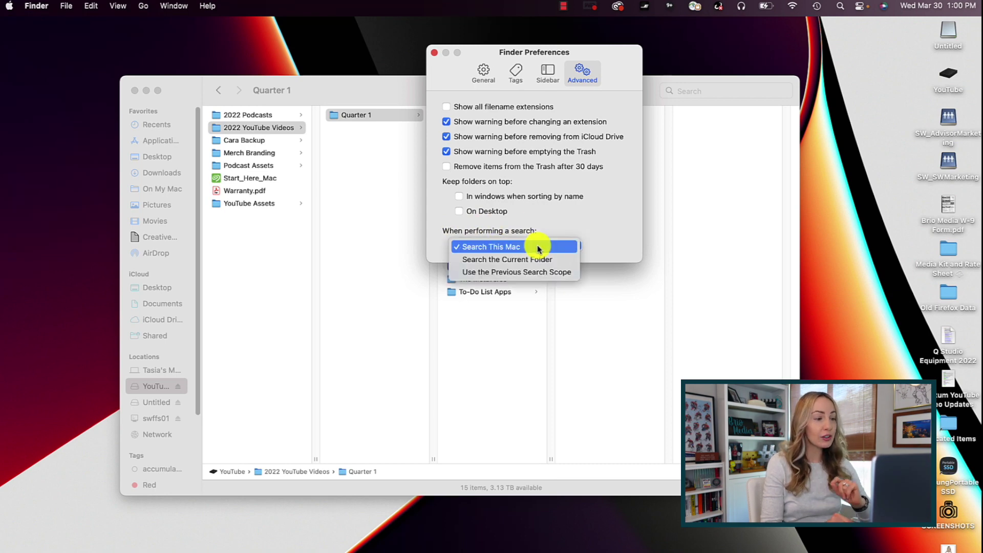
left_click(495, 261)
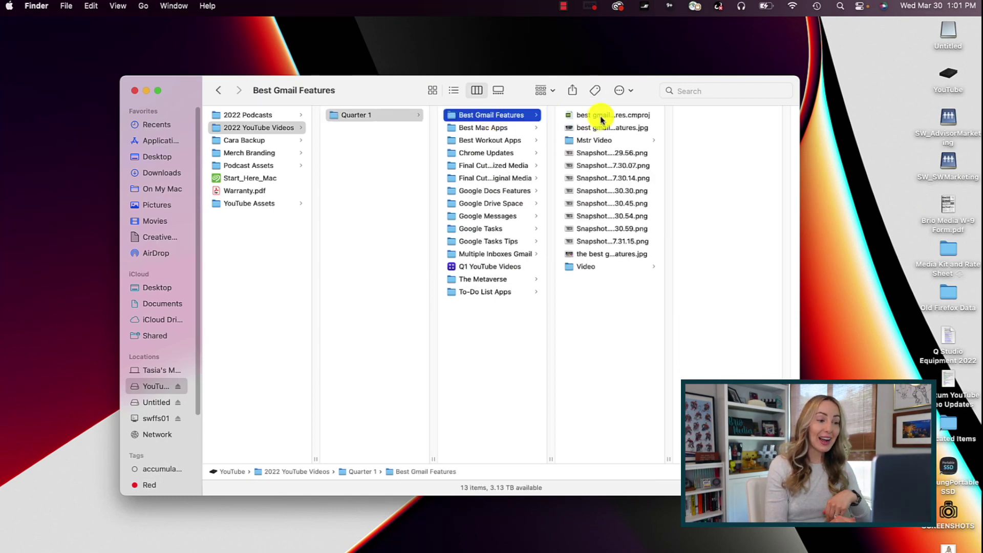
left_click(702, 91)
type("bes")
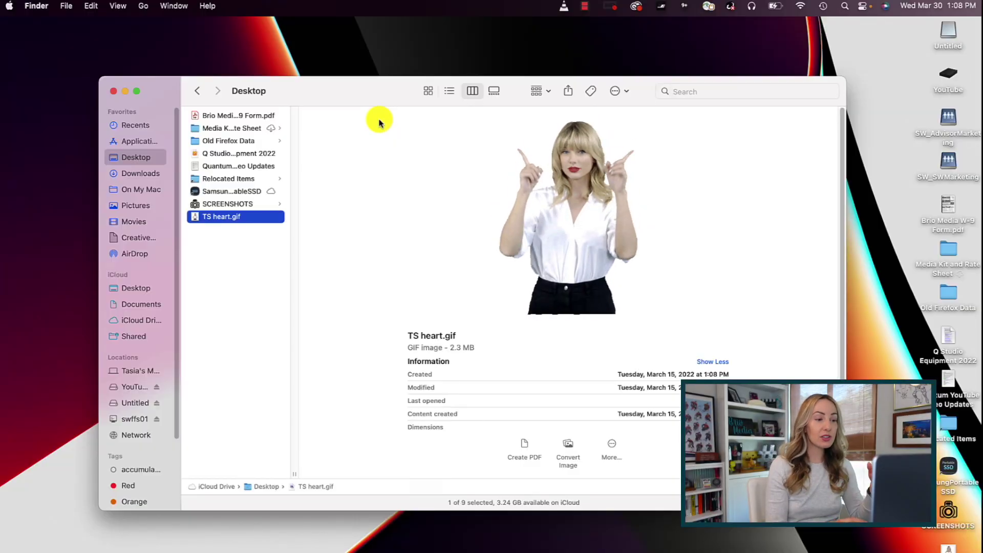
double_click(223, 218)
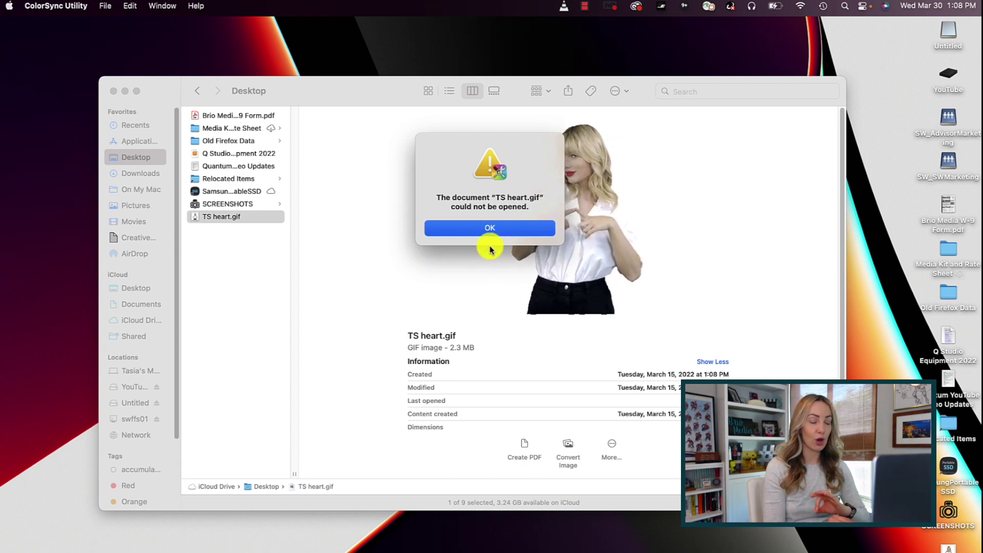
left_click(491, 228)
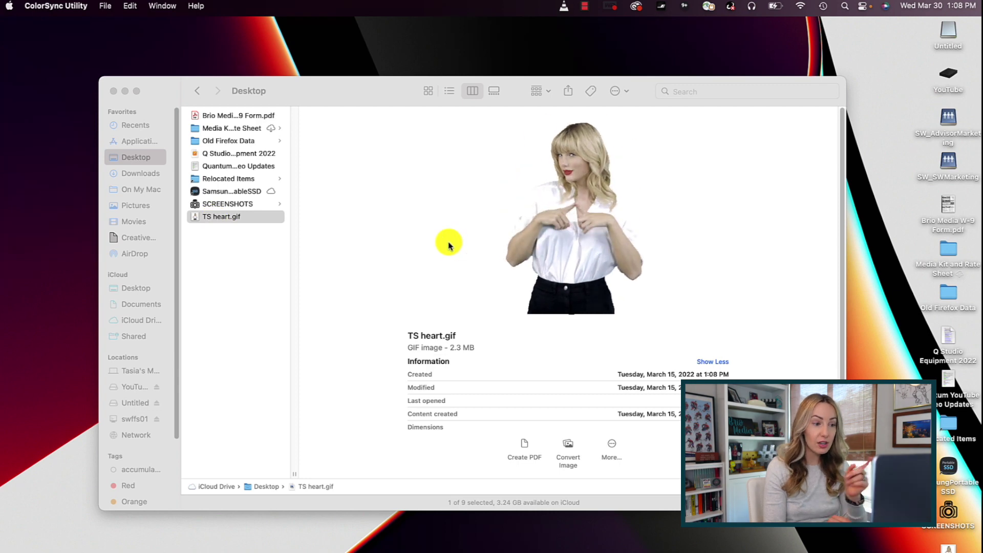
right_click(213, 219)
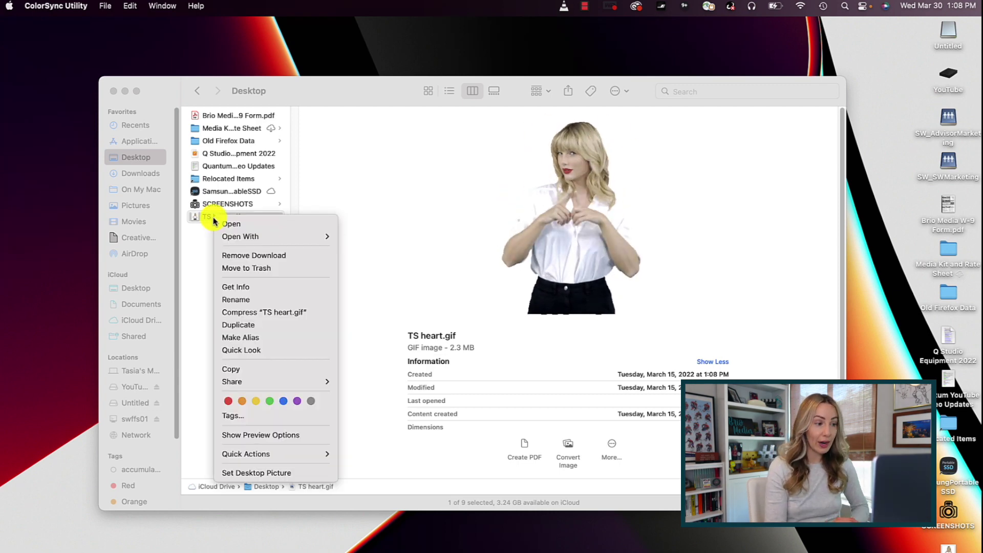
mouse_move(233, 236)
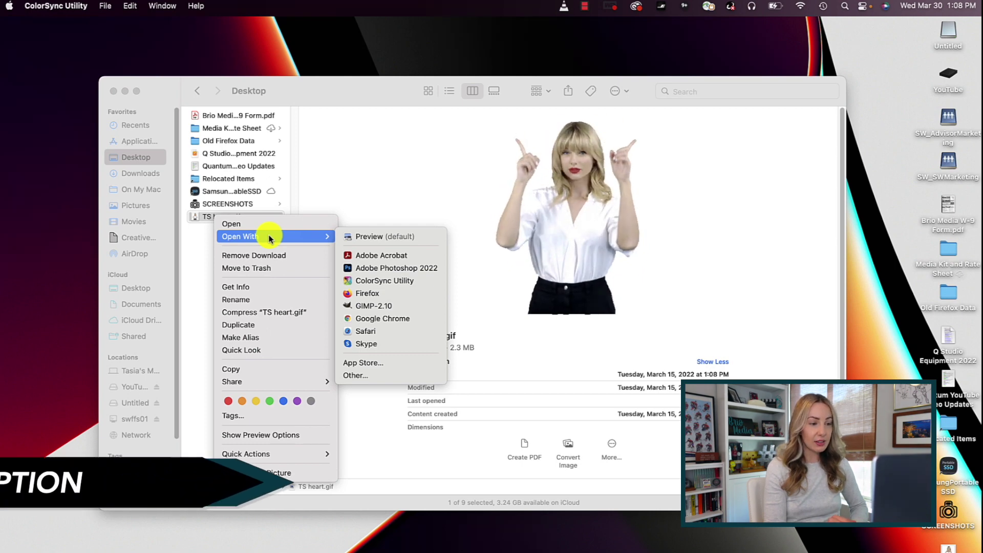
key("alt")
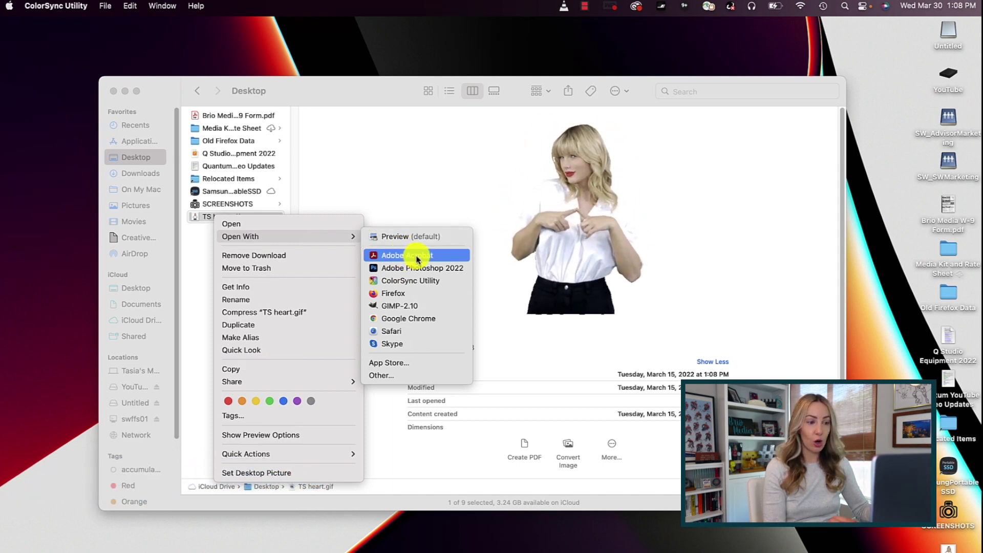
left_click(197, 260)
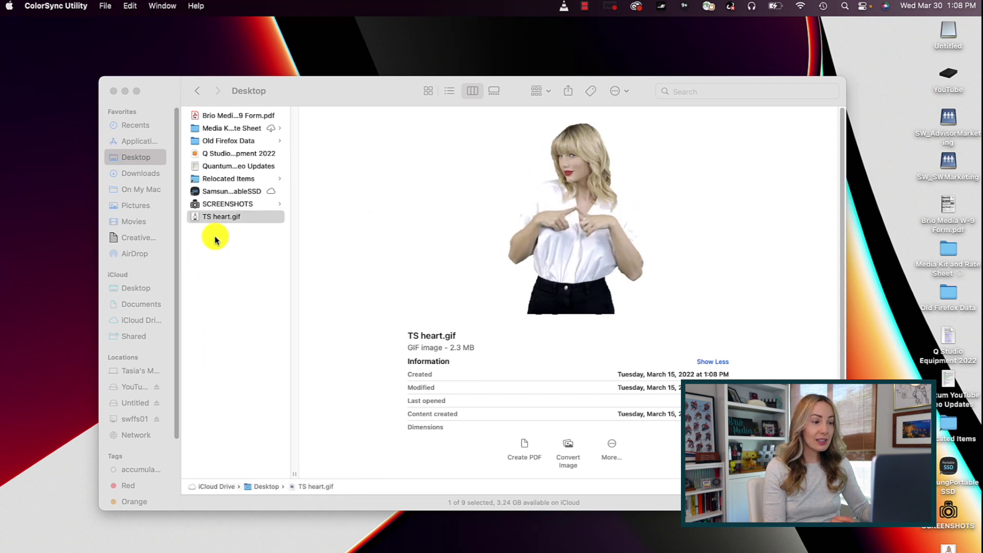
In TS heart.gif's Get Info window, set Open with to Adobe Acrobat.
left_click(229, 236)
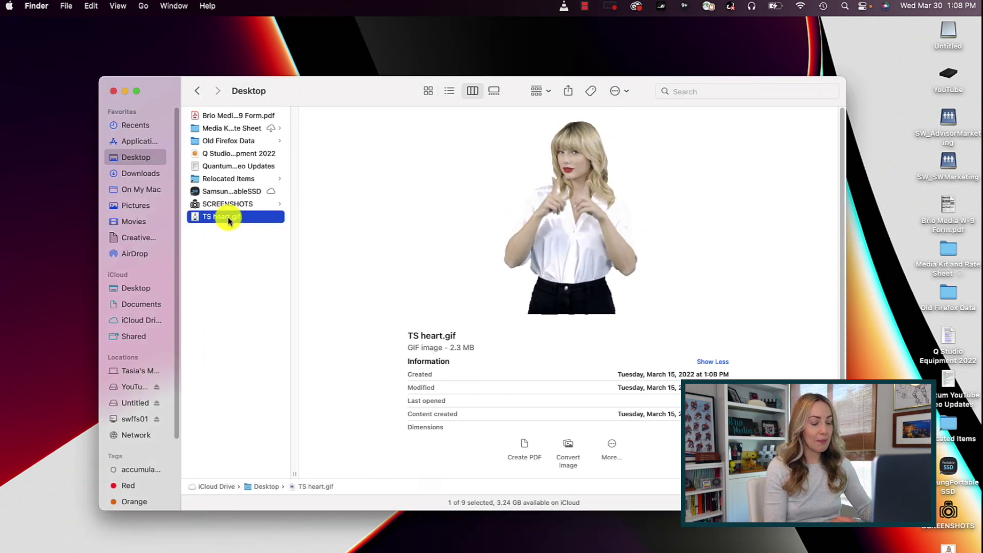
key("super+i")
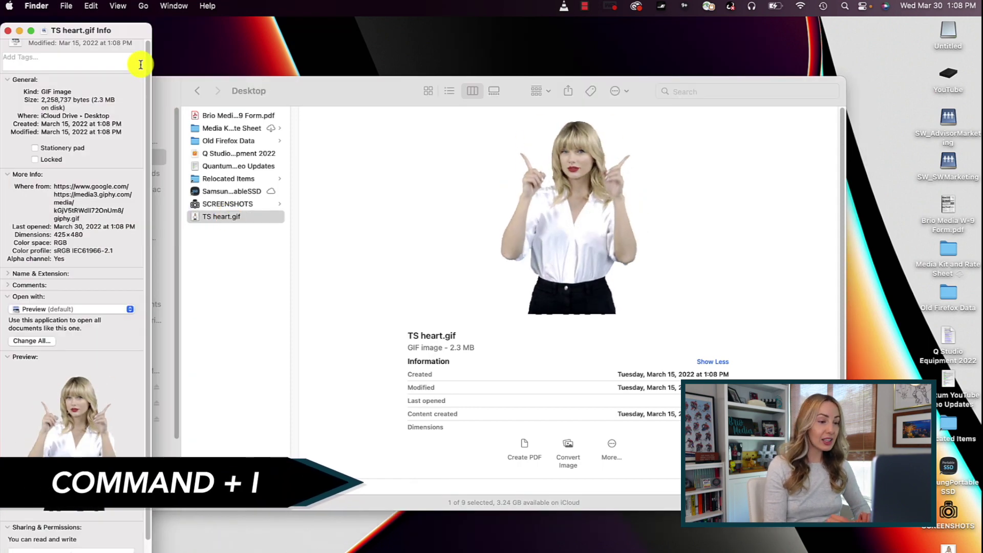
left_click_drag(131, 31, 281, 30)
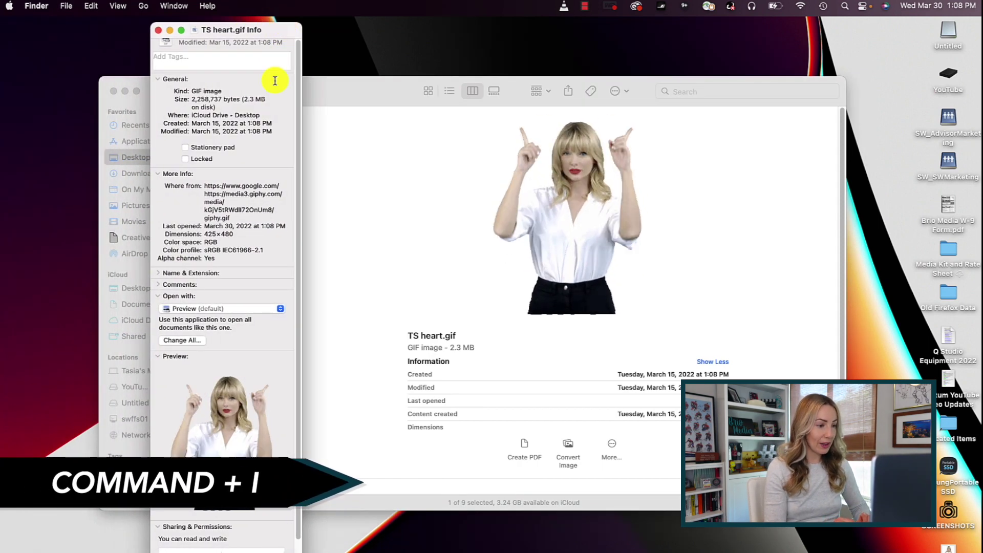
left_click(182, 308)
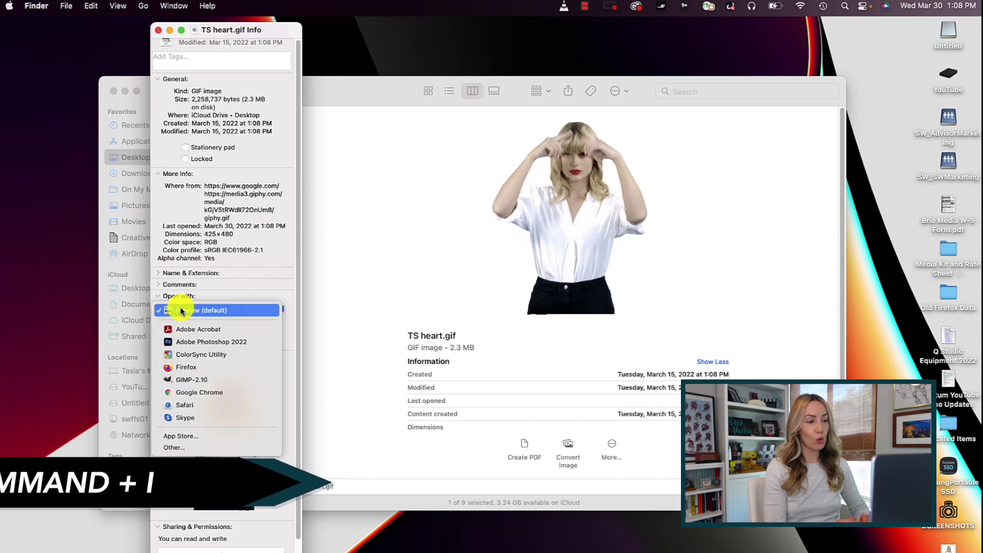
left_click(195, 333)
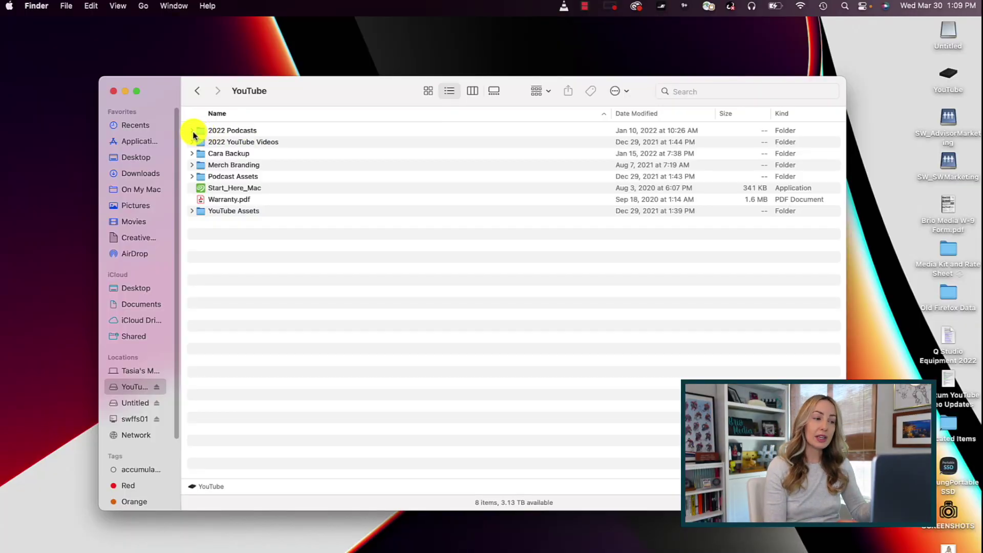
Expand and collapse 2022 Podcasts, Episode 10 - DES 2022 and Mstr Audio, then Option-expand 2022 Podcasts fully.
left_click(192, 131)
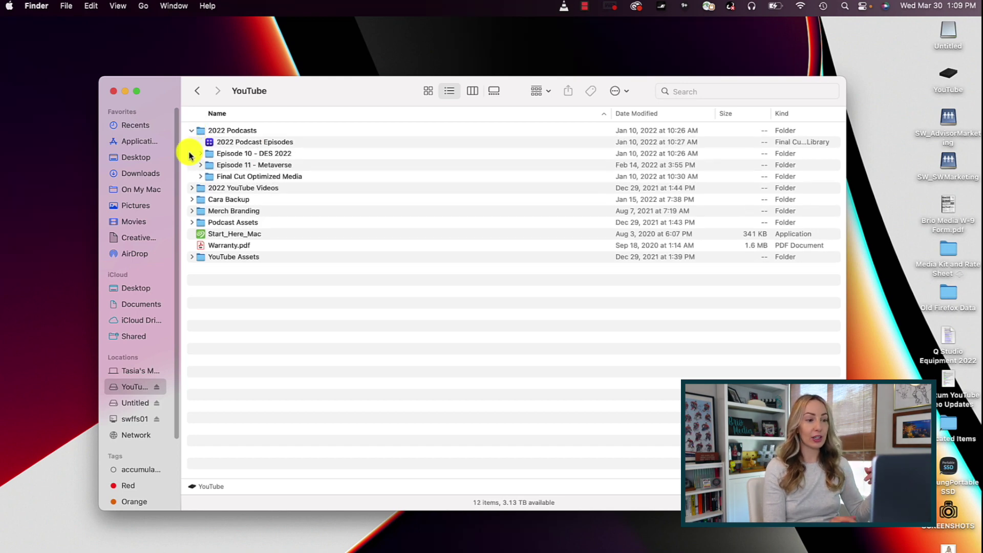
left_click(200, 154)
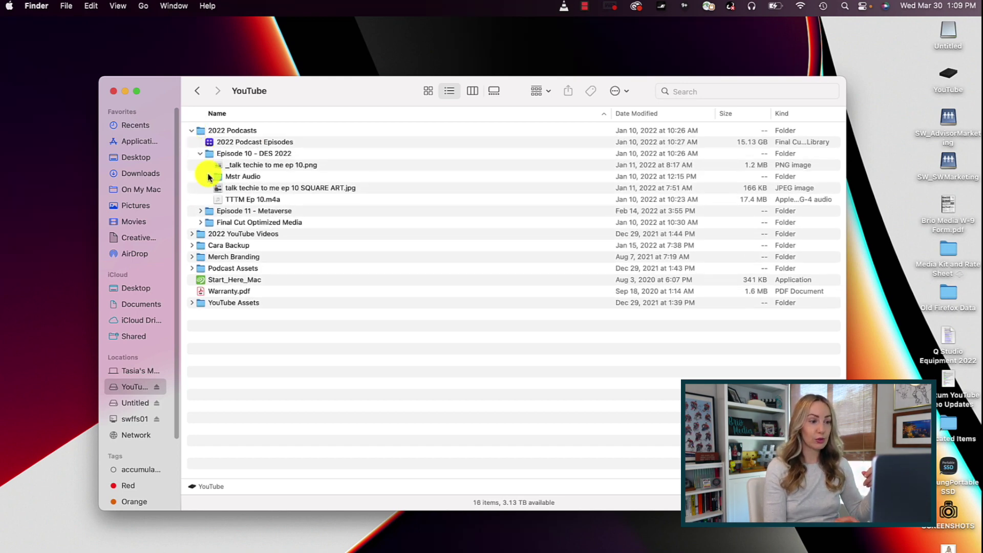
left_click(209, 176)
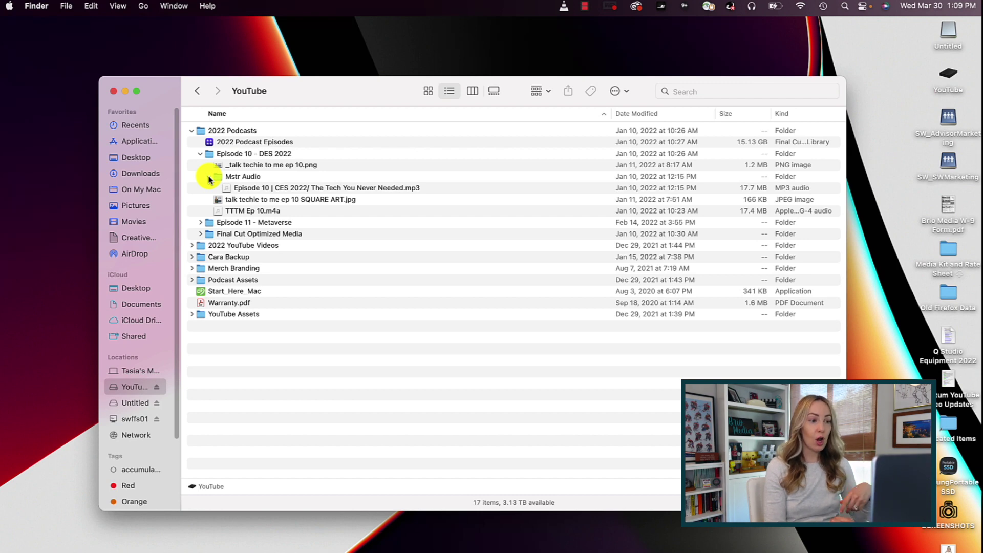
left_click(209, 176, "alt")
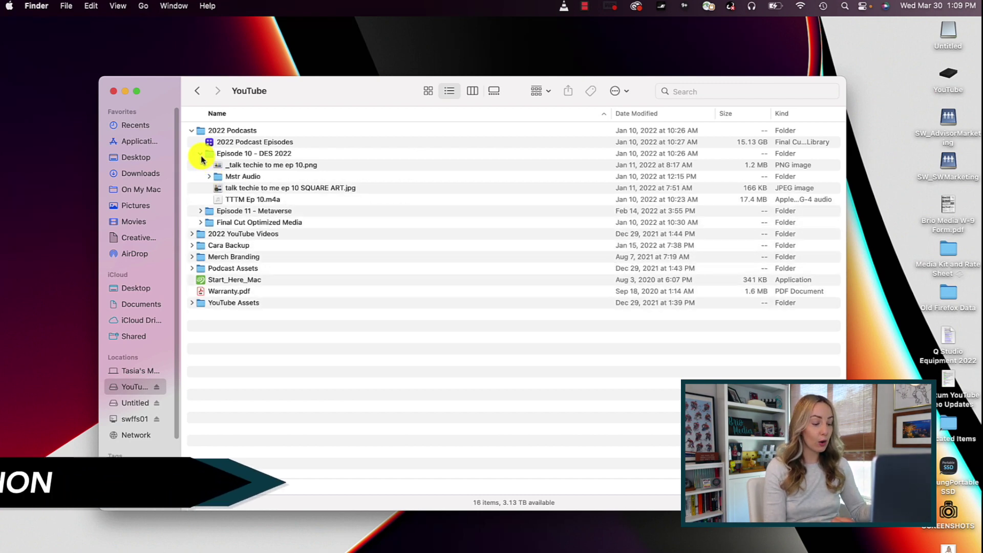
left_click(201, 154, "alt")
left_click(191, 131, "alt")
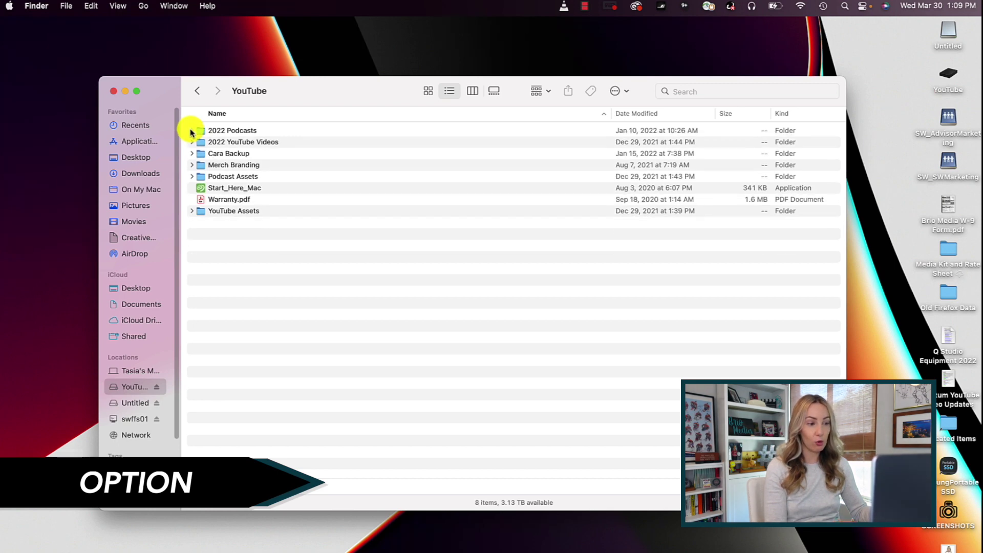
left_click(192, 131, "alt")
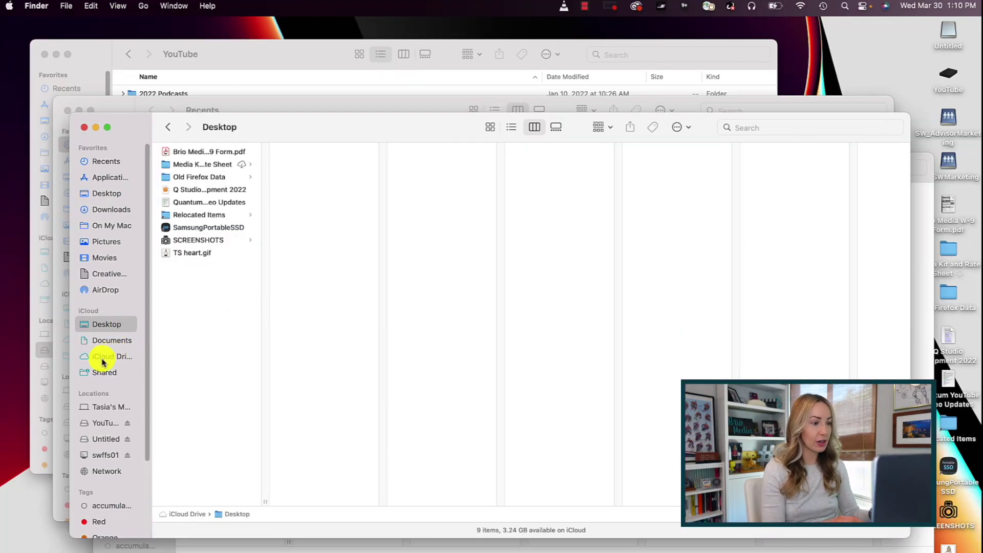
Show the iCloud Documents folder, then close every Finder window at once.
left_click(101, 342)
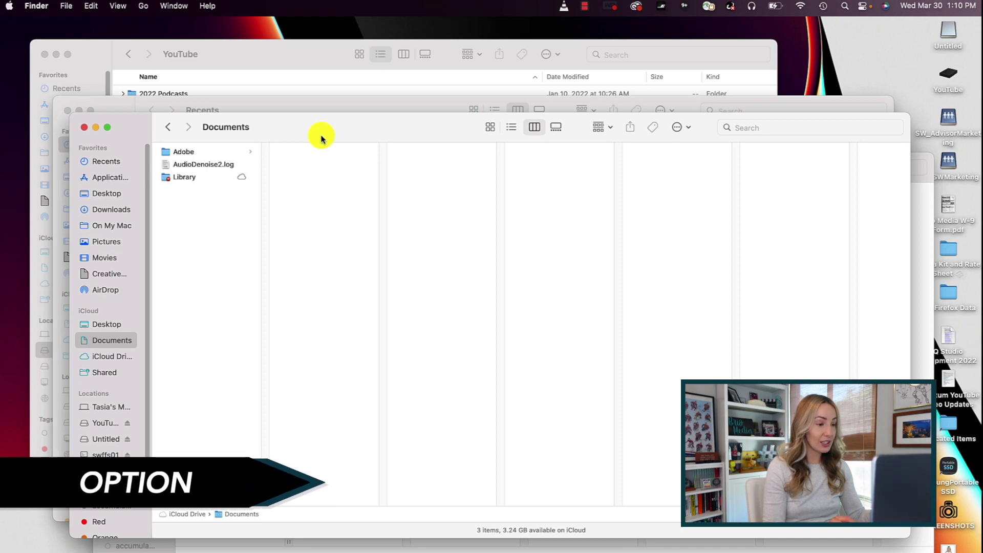
left_click(84, 127, "alt")
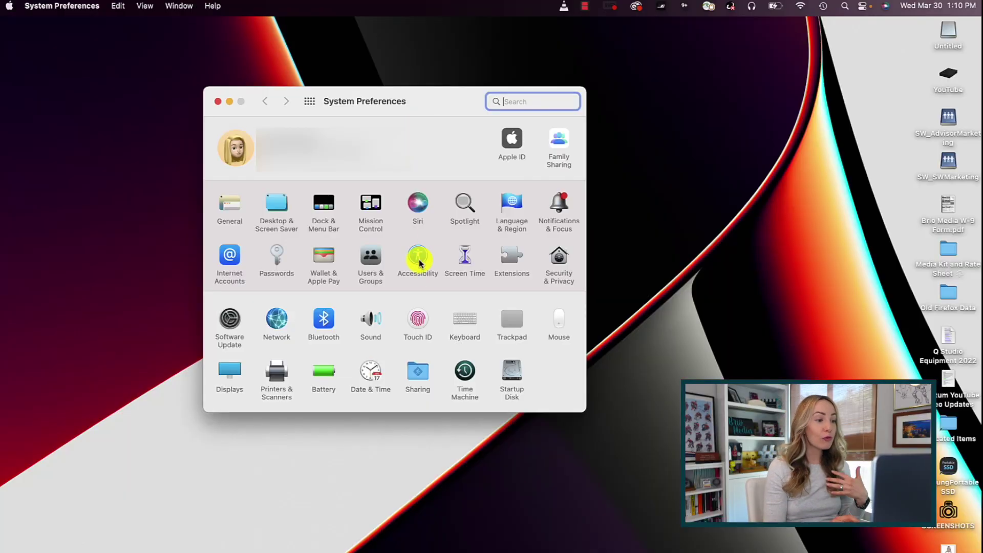
Open the Mission Control pane and display its Hot Corners assignments.
left_click(370, 204)
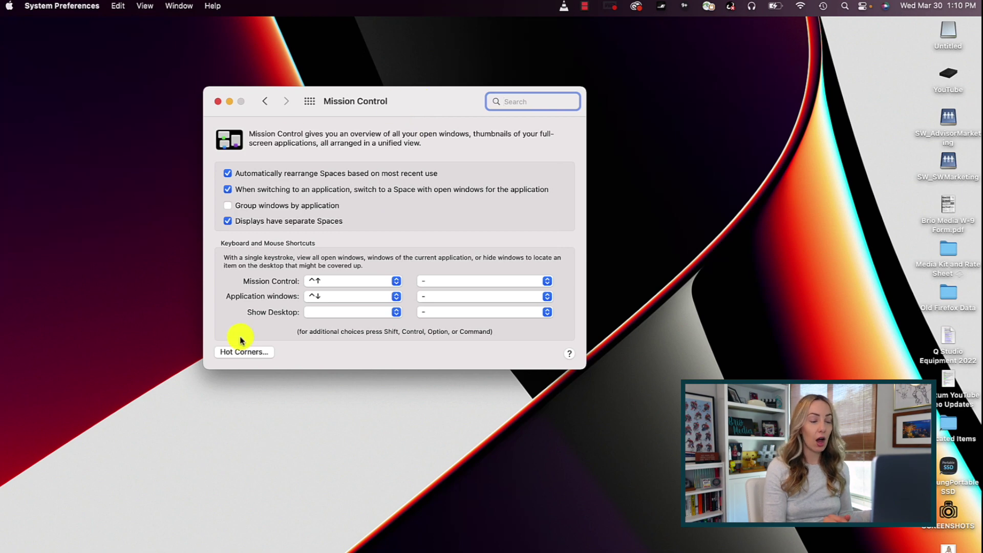
left_click(241, 352)
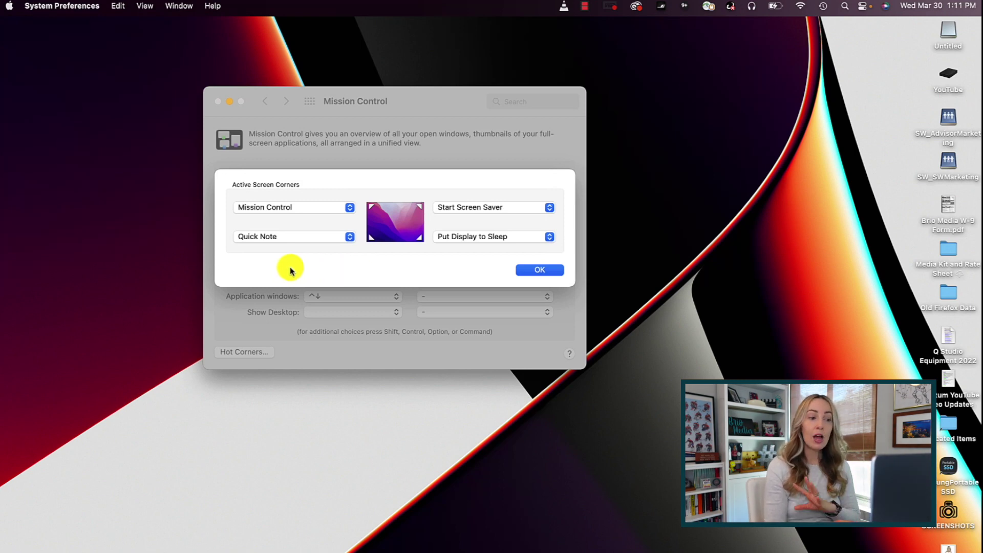
left_click(310, 236)
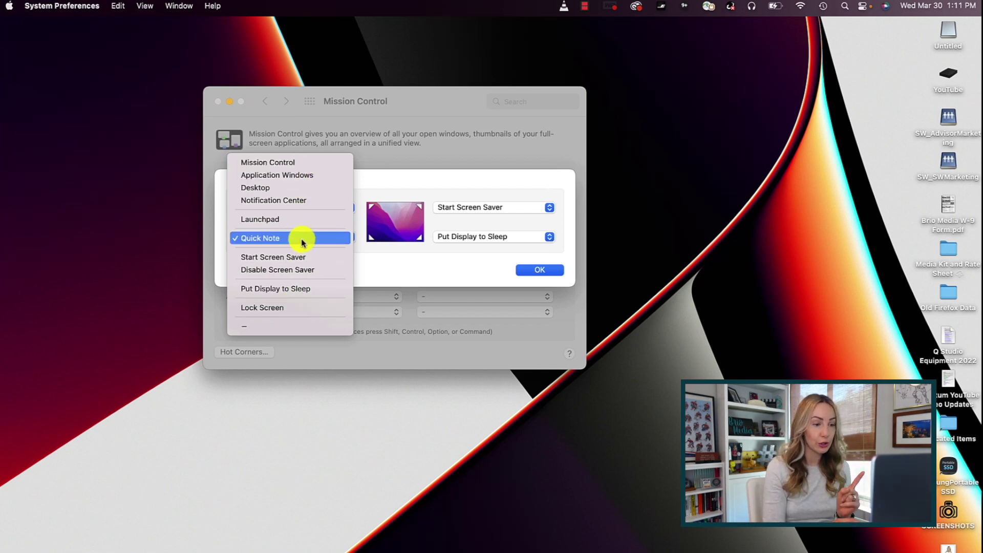
left_click(303, 238)
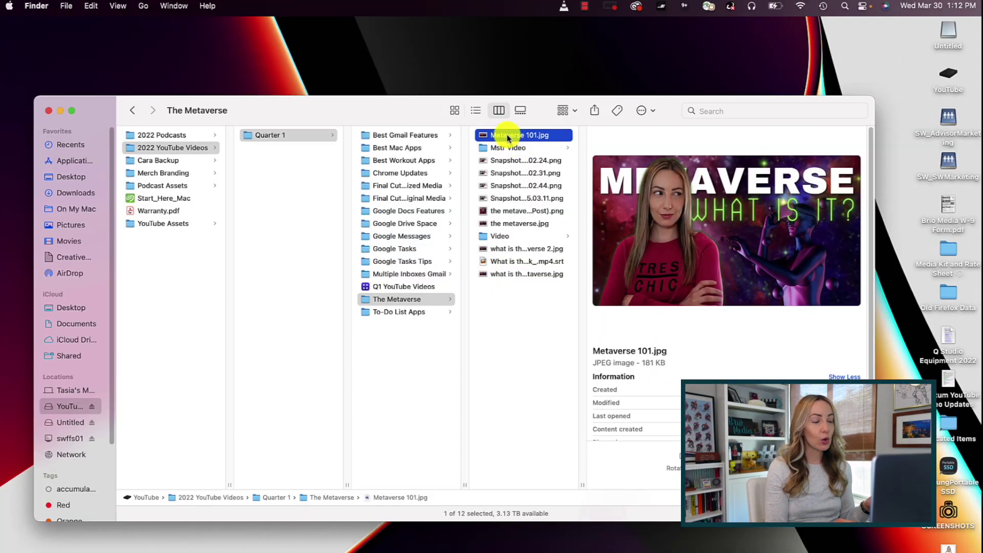
Open Metaverse 101.jpg in Preview and set its width to 10 inches in Adjust Size.
double_click(507, 136)
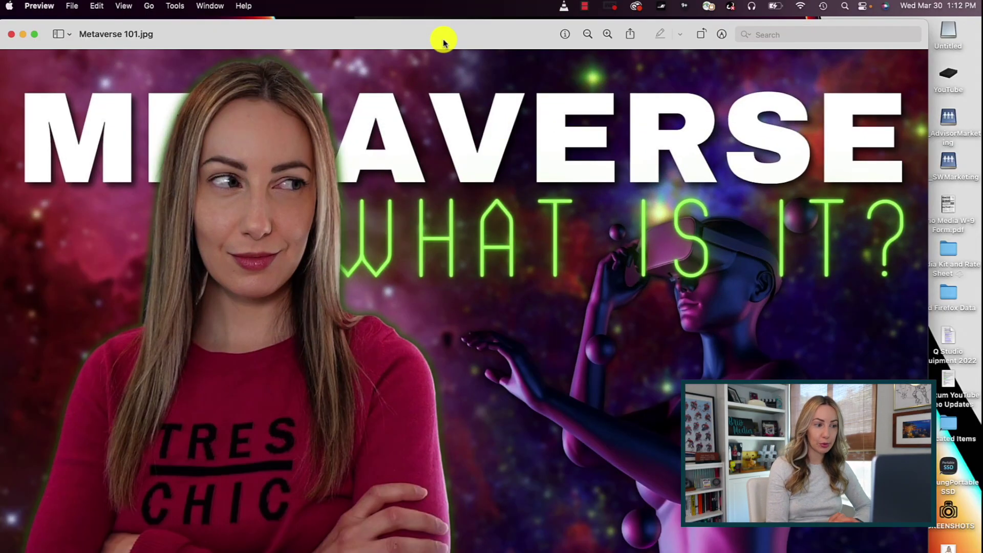
mouse_move(443, 42)
left_mouse_down()
mouse_move(442, 33)
mouse_move(455, 37)
left_mouse_up()
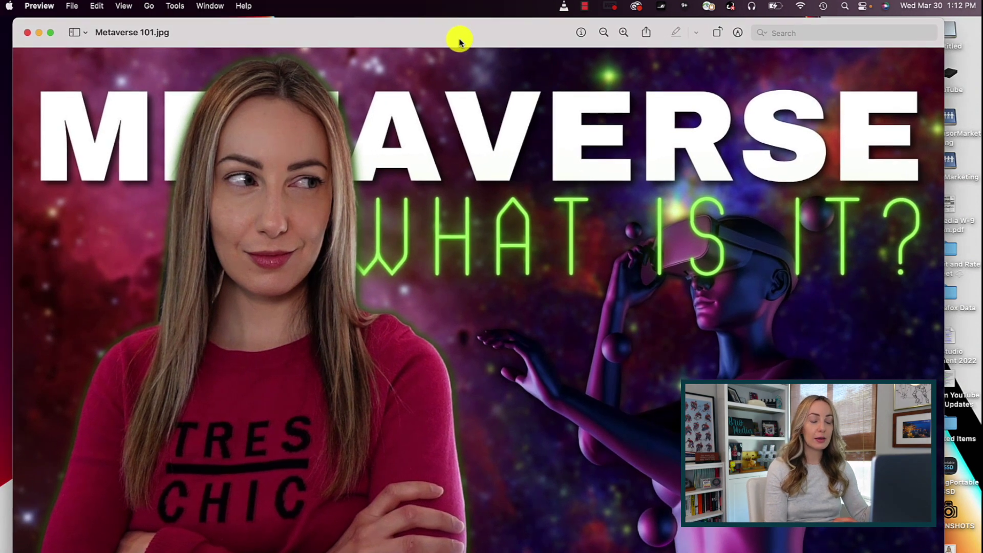
left_click(737, 32)
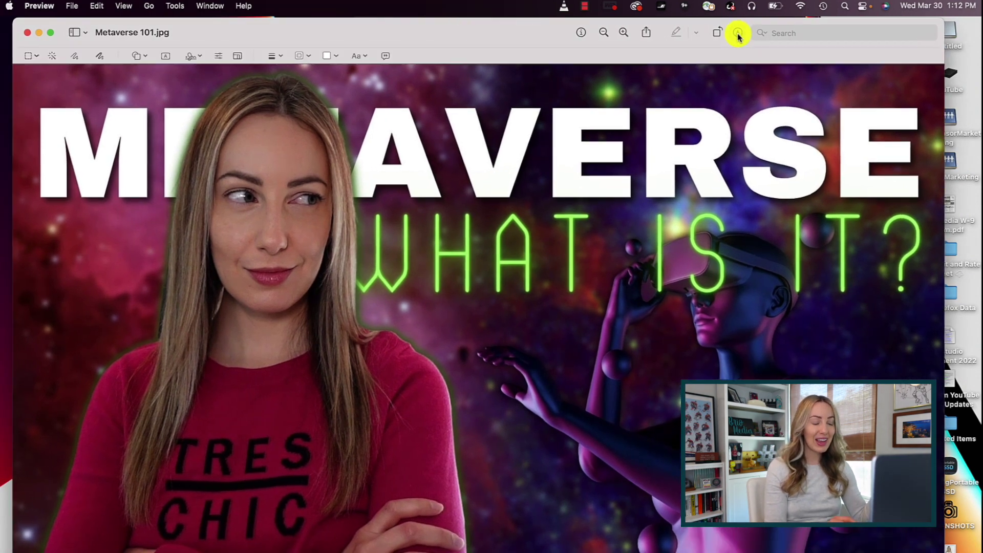
left_click(237, 56)
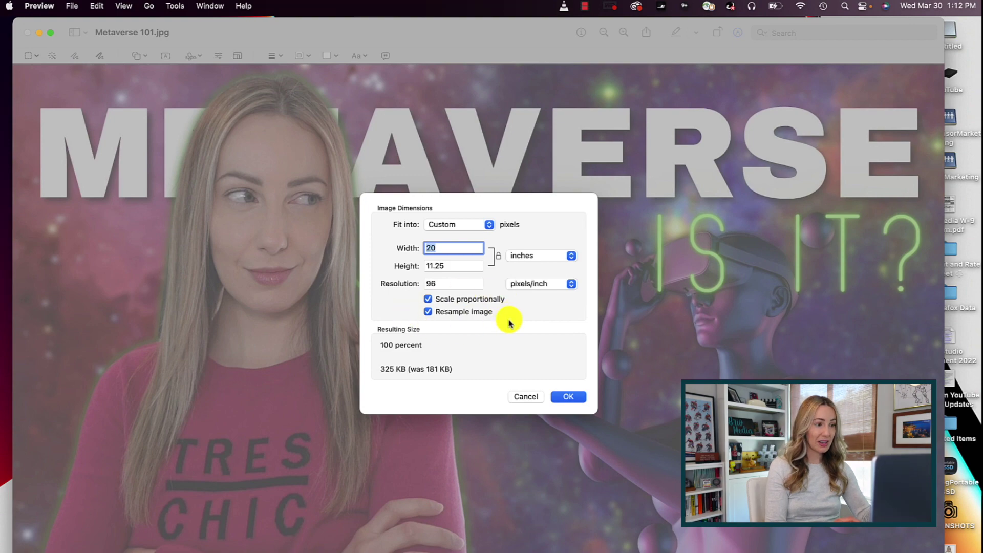
type("0")
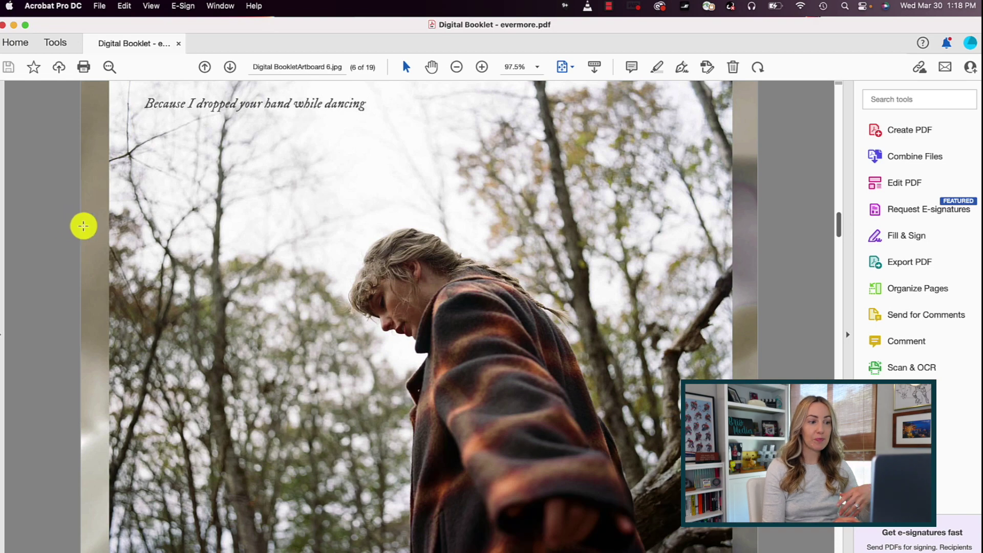
Export the evermore booklet's pages as PNG images via Export To > Image > PNG.
left_click(99, 5)
mouse_move(168, 151)
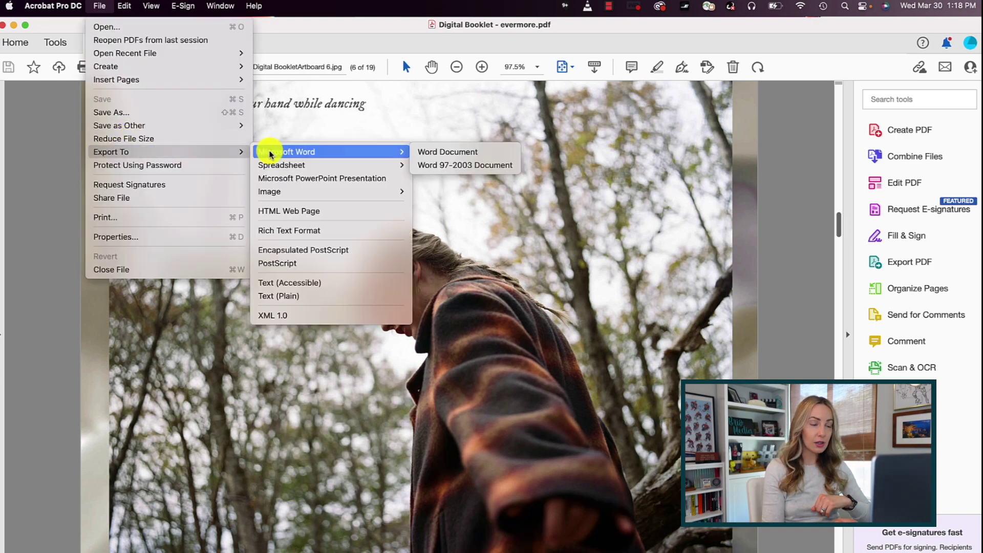
mouse_move(281, 196)
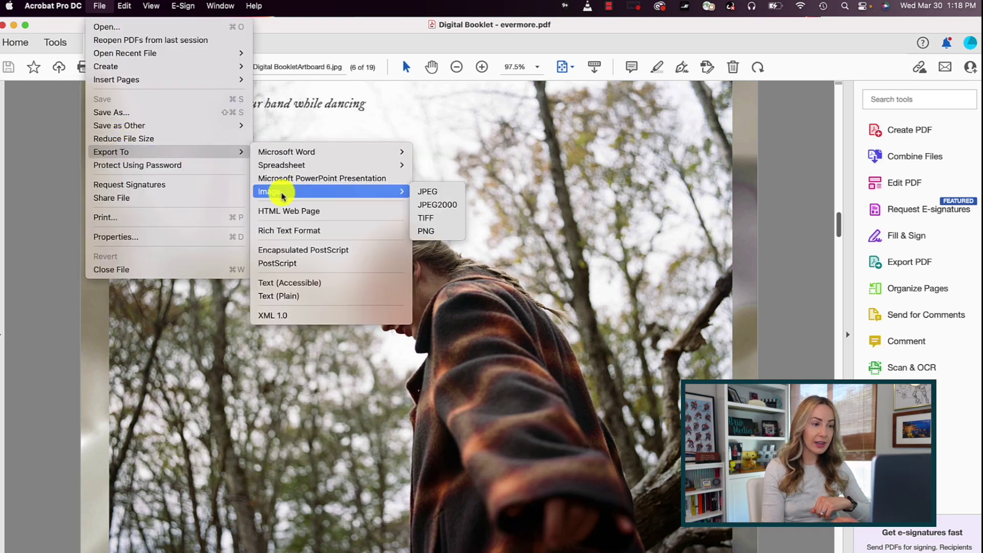
left_click(449, 231)
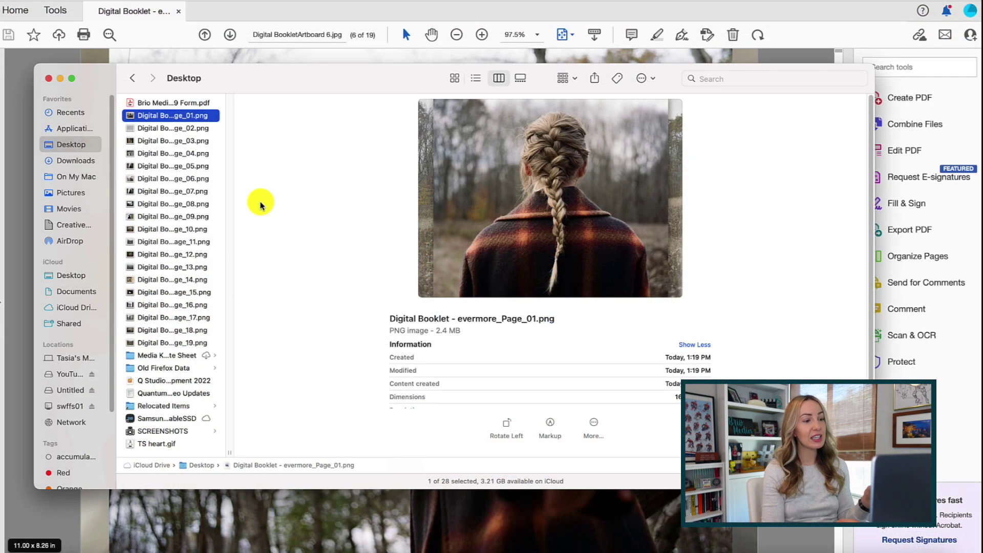
Combine Page_05.png through Page_17.png into one PDF with Create PDF and open it.
key("Down")
key("Down")
key("Down")
key("Down")
key("Down")
key("Down")
key("Down")
key("Down")
key("Down")
key("Down")
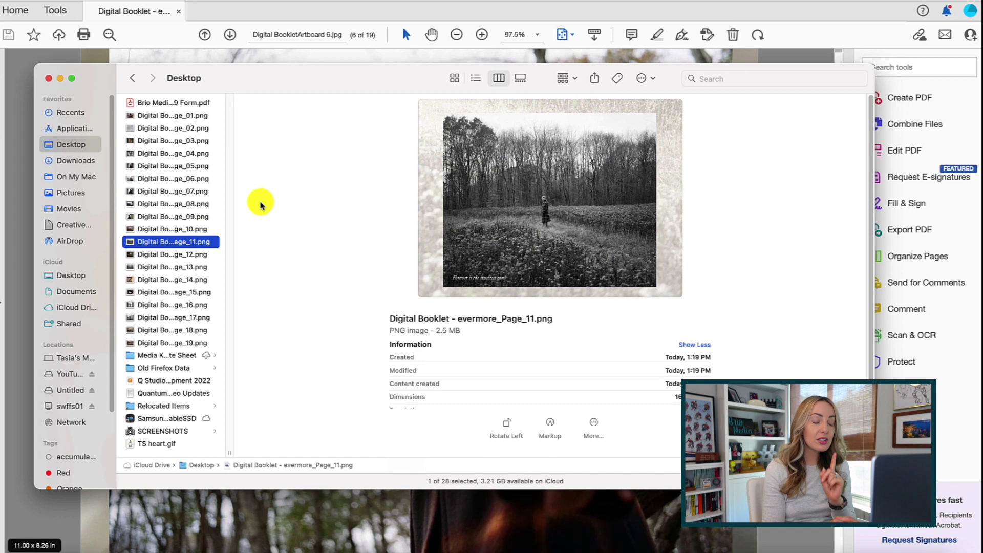
left_click(160, 167)
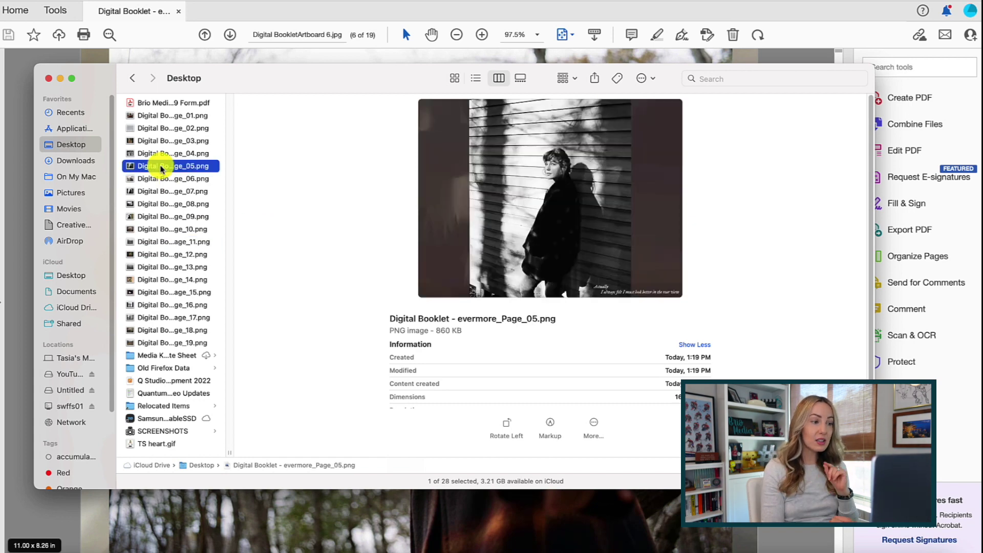
left_click(161, 318, "shift")
right_click(159, 266)
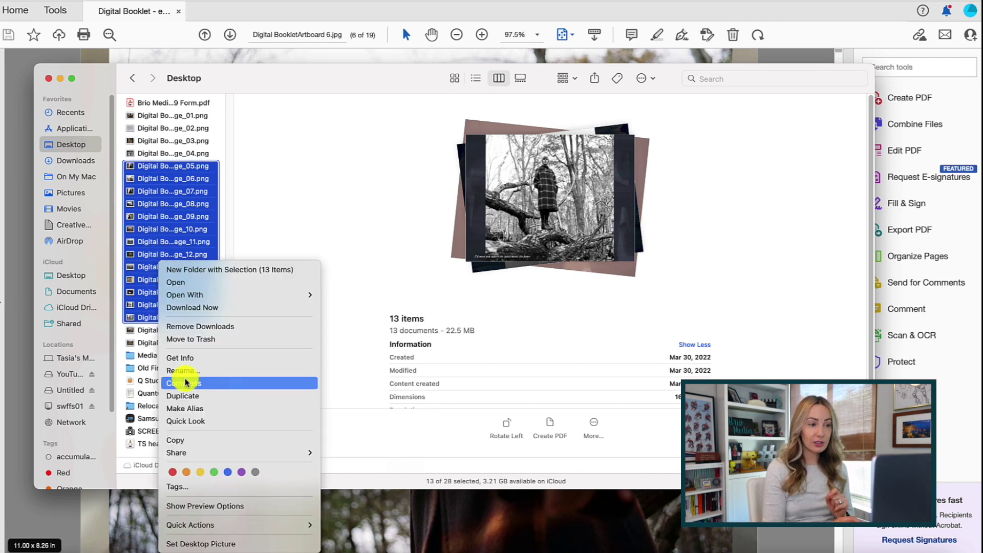
mouse_move(220, 523)
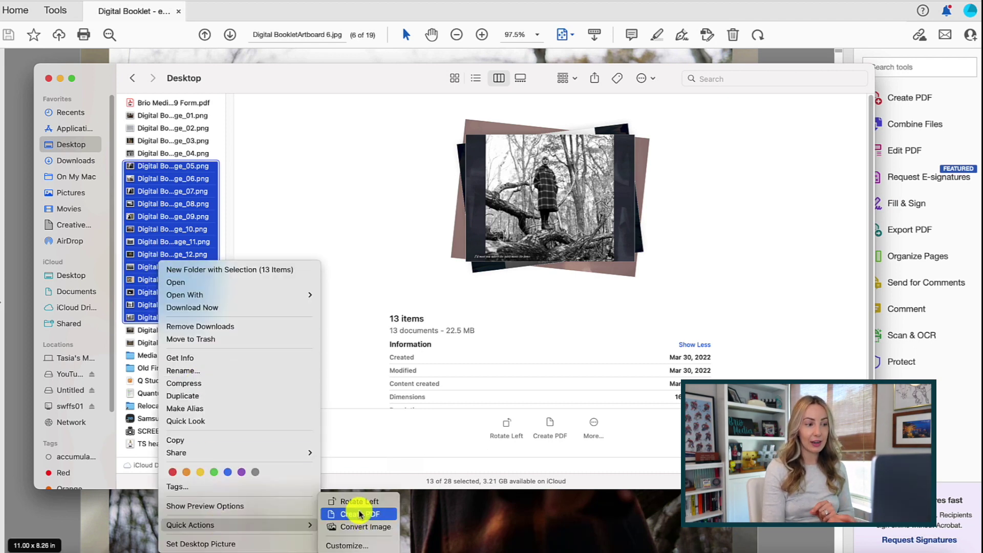
left_click(370, 515)
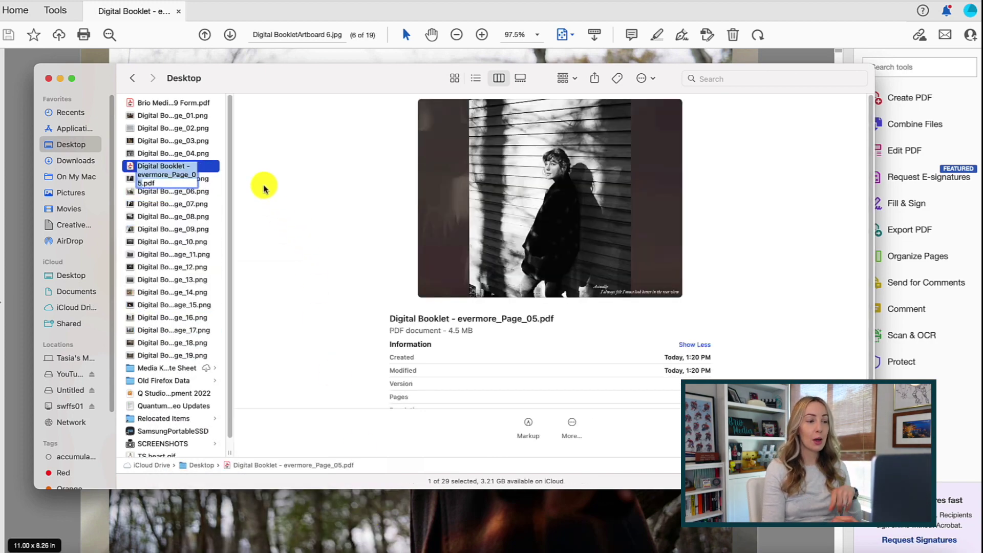
key("super+o")
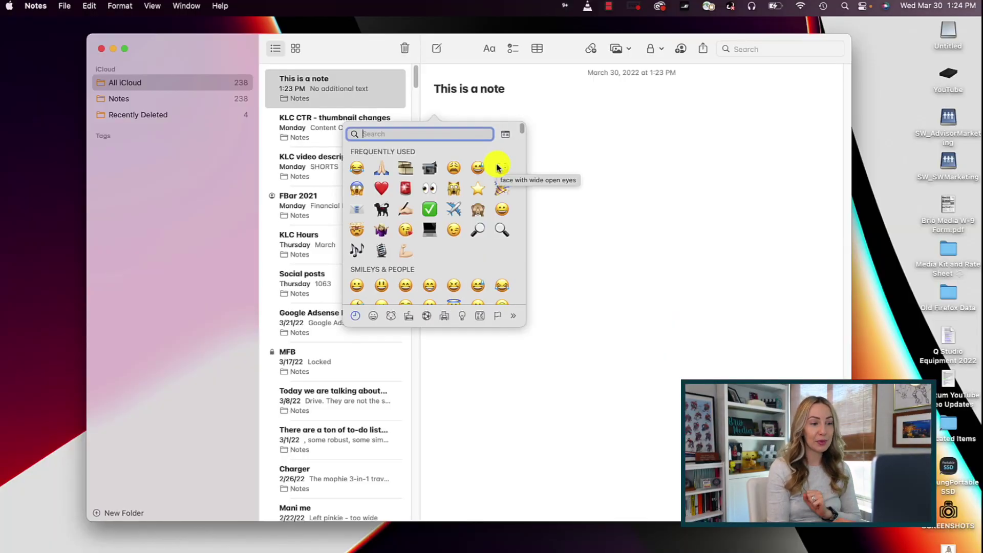
Search the emoji picker for 'shock' to list shocked-face emoji.
mouse_move(518, 132)
left_mouse_down()
mouse_move(517, 263)
mouse_move(523, 144)
left_mouse_up()
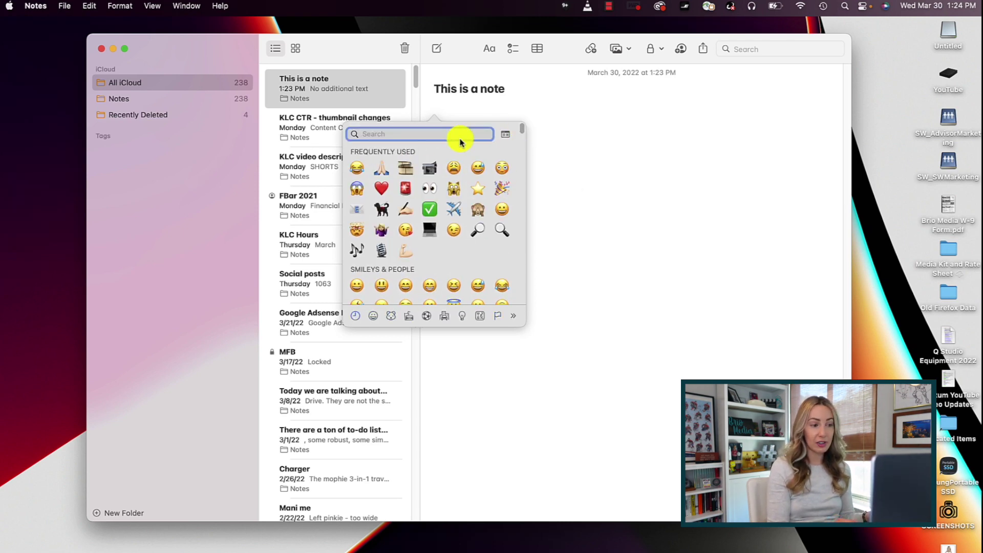
type("shock")
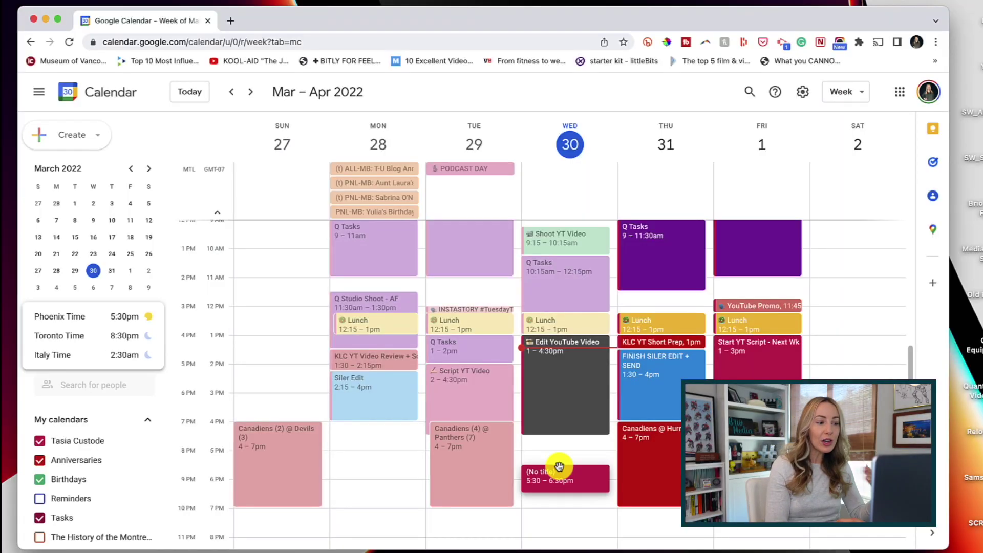
Insert an emoji at the start of the Wednesday 5:30pm event title using the emoji picker.
key("ctrl+super+space")
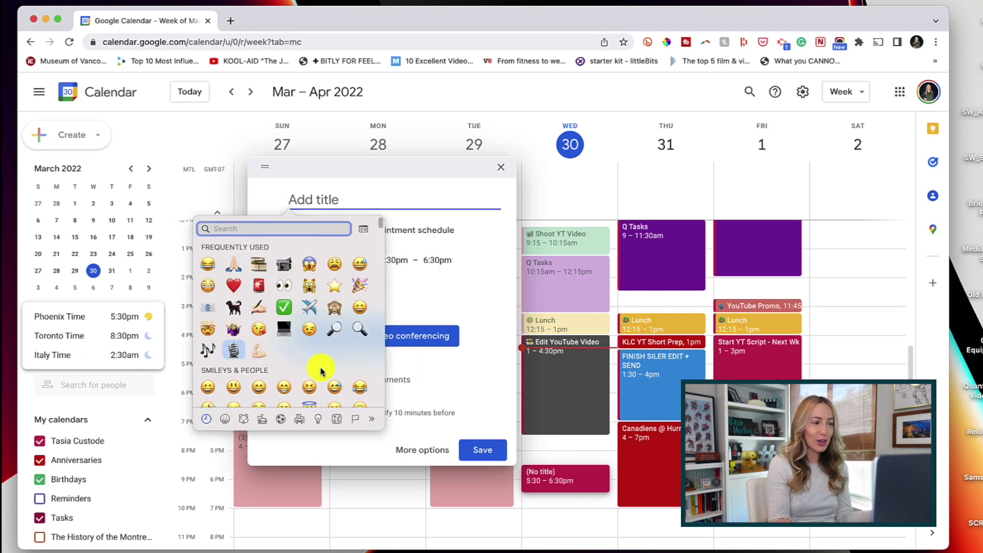
key("Escape")
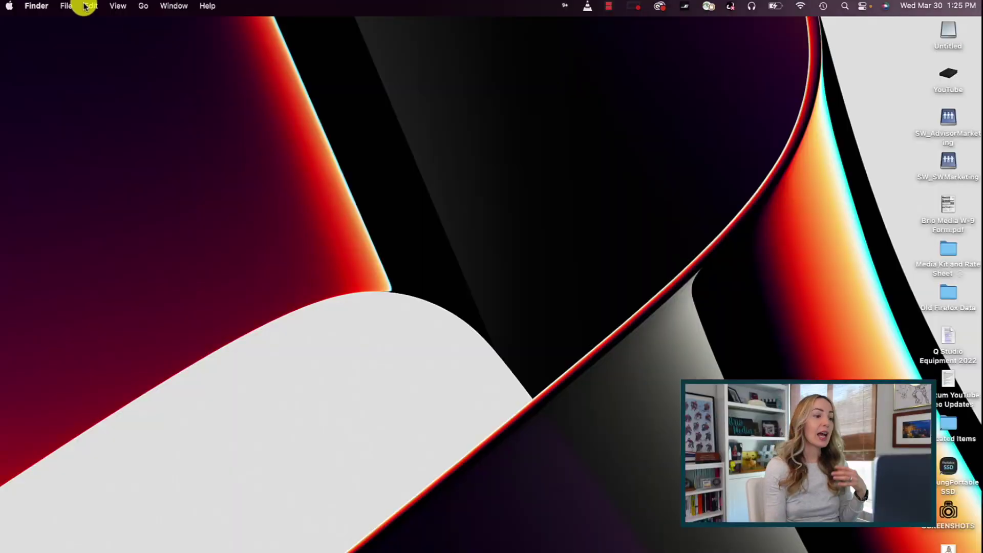
Show the AirPlay Receiver settings in System Preferences Sharing, with AirPlay Receiver checked.
left_click(10, 6)
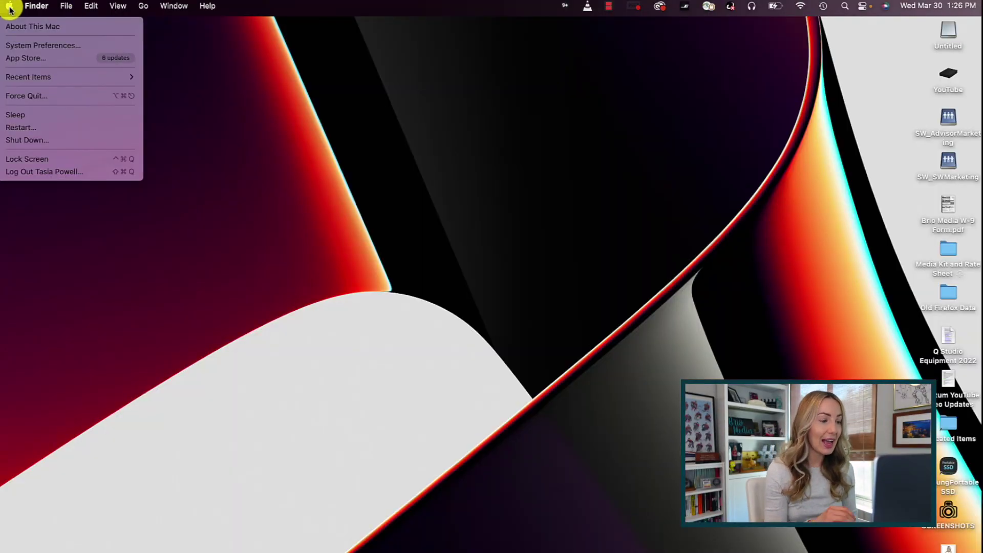
left_click(38, 44)
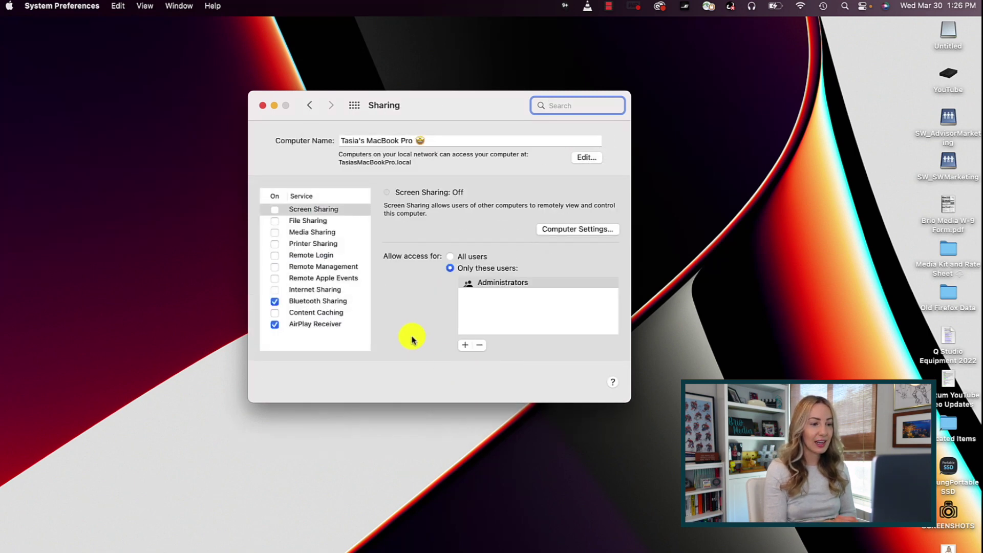
left_click(308, 326)
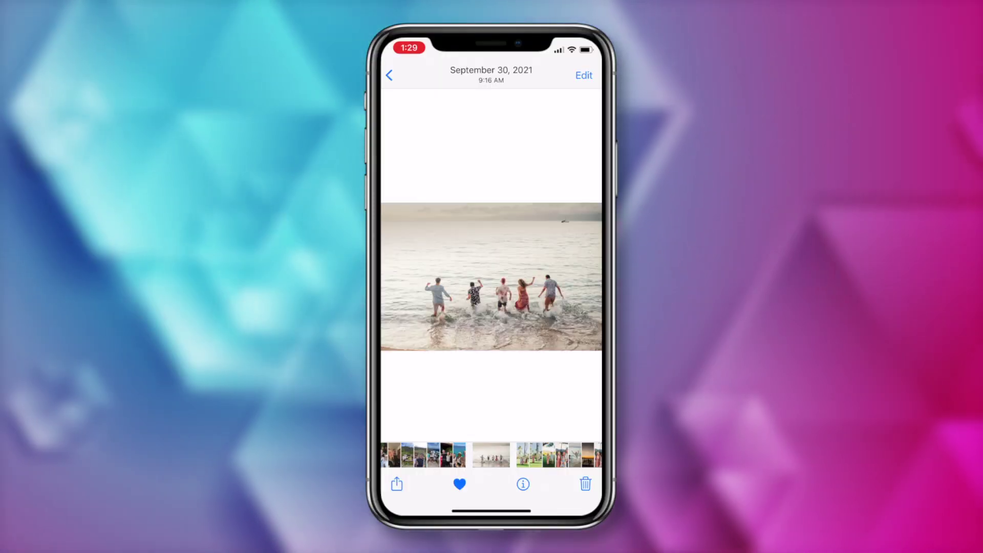
Send the September 30, 2021 beach photo to the MacBook Pro via AirPlay.
left_click(397, 483)
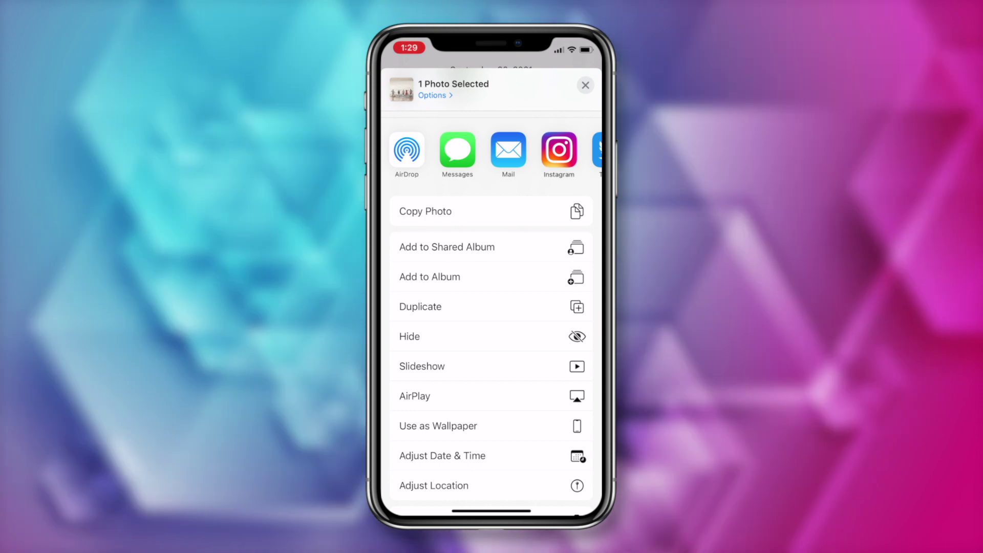
left_click(461, 395)
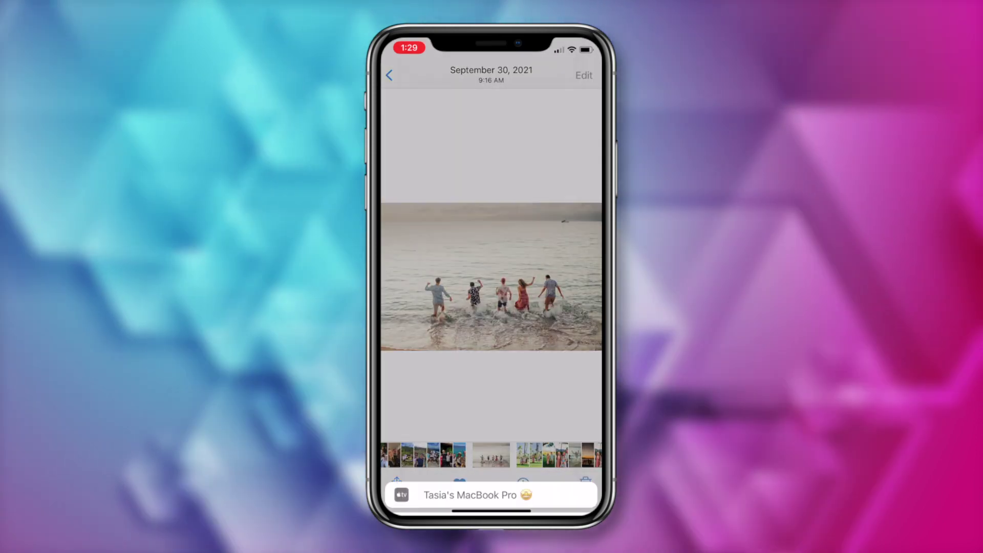
left_click(478, 461)
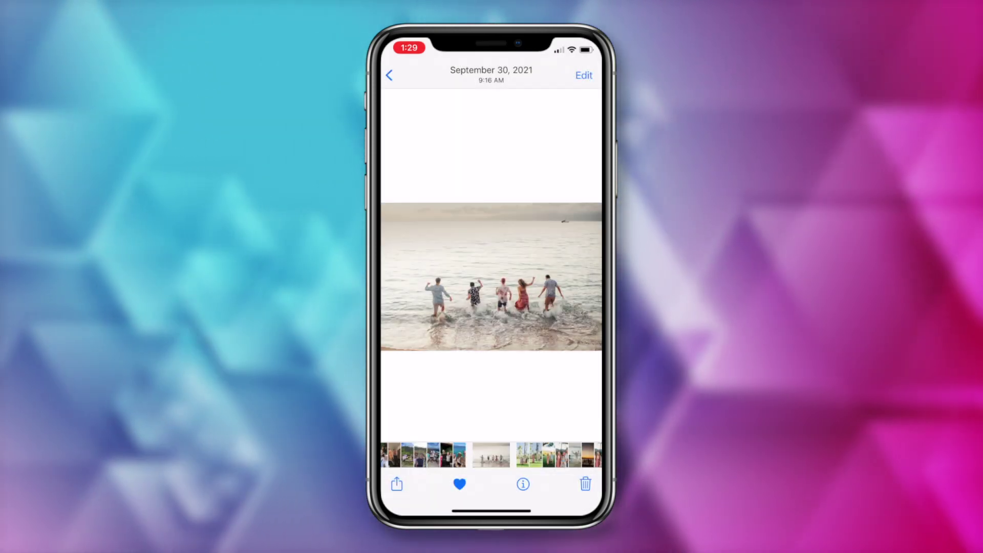